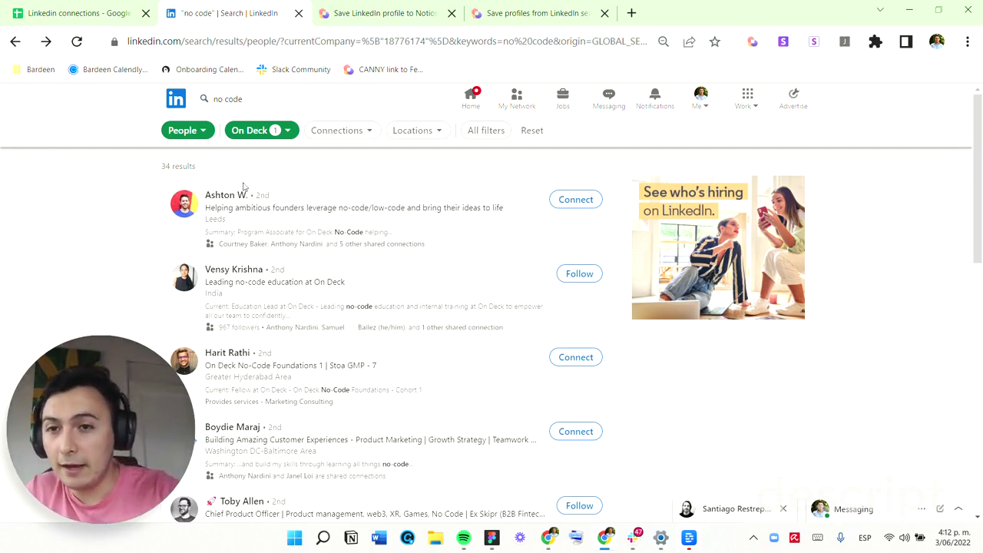
Step: Open the first search result's profile in a new tab and send that person a connection invitation without a note
{"action": "left_click", "coordinate": [227, 198], "text": "ctrl"}
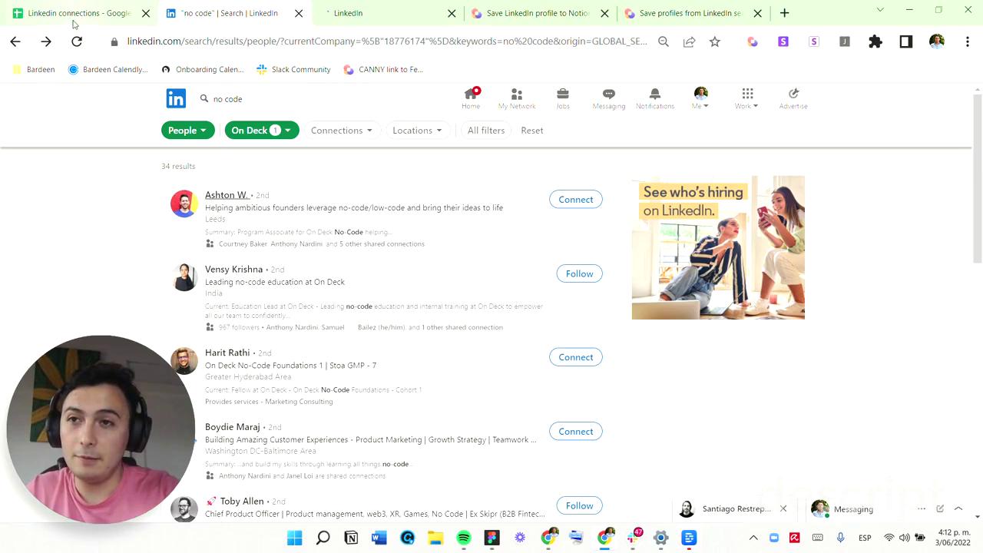
{"action": "left_click", "coordinate": [72, 16]}
{"action": "left_click", "coordinate": [92, 214]}
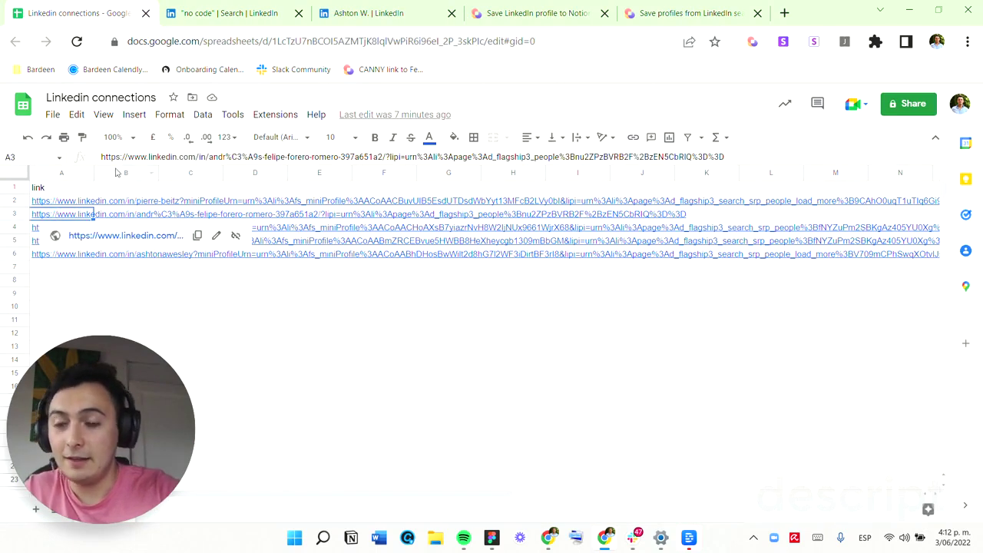
{"action": "left_click", "coordinate": [356, 20]}
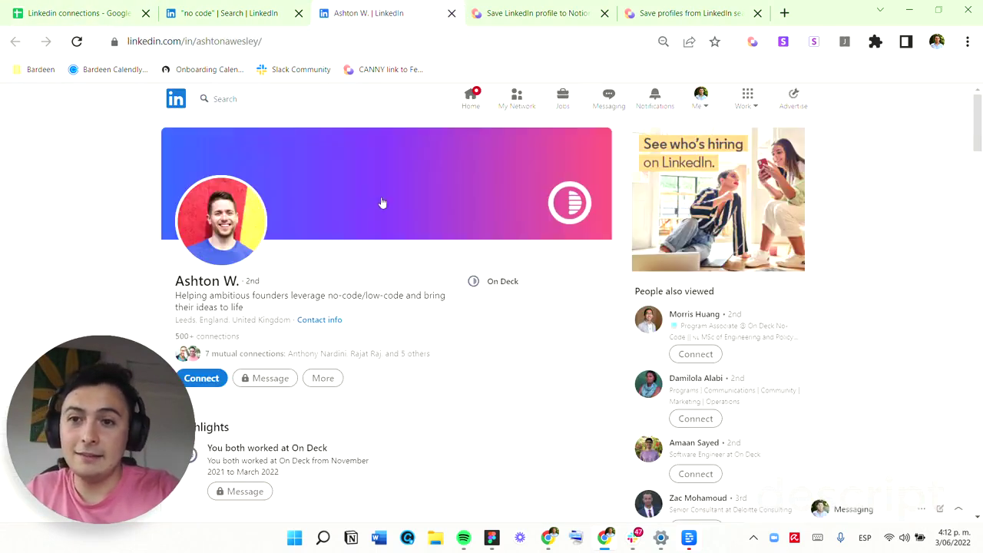
{"action": "left_click", "coordinate": [201, 378]}
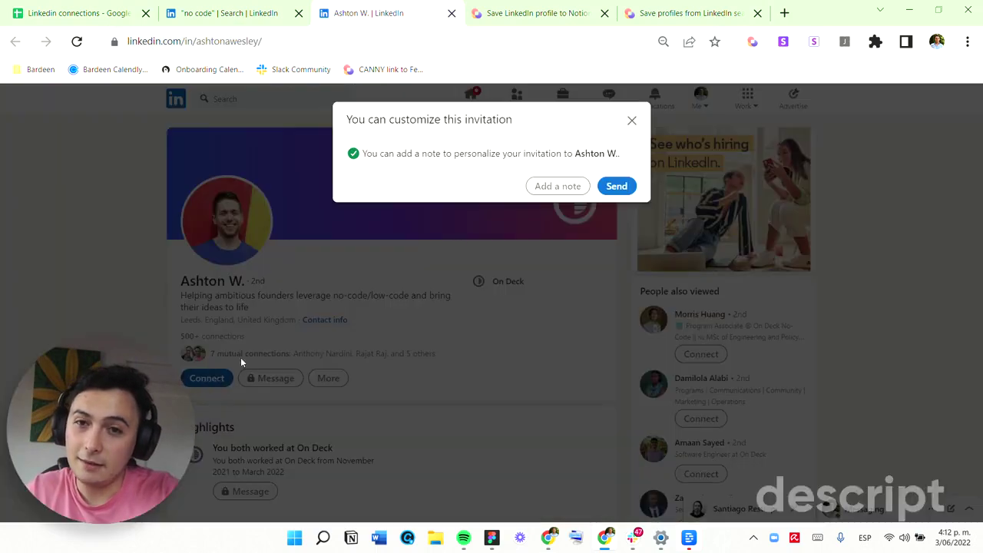
{"action": "left_click", "coordinate": [617, 186]}
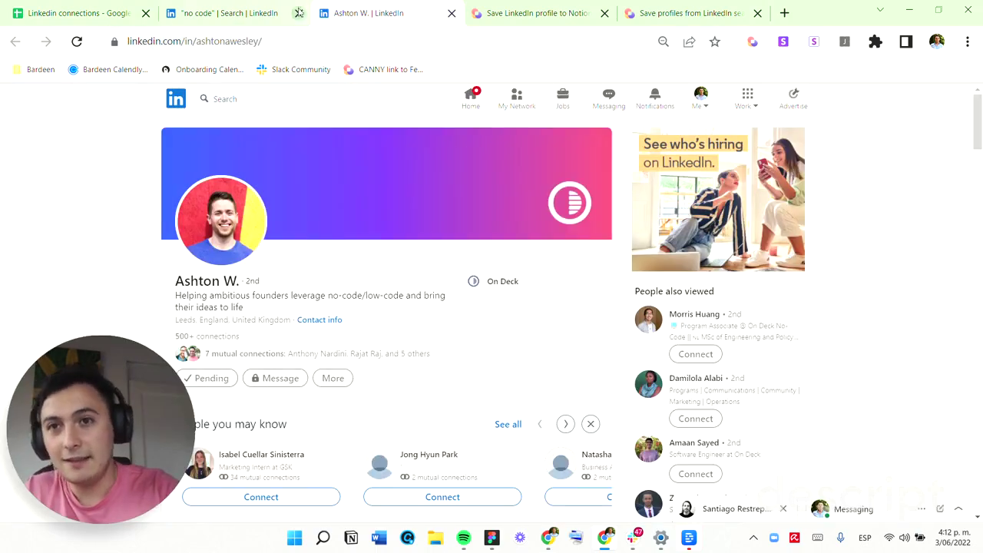
Step: Review the LinkedIn profile links listed in A2:A6 of the Linkedin connections spreadsheet
{"action": "left_click", "coordinate": [265, 10]}
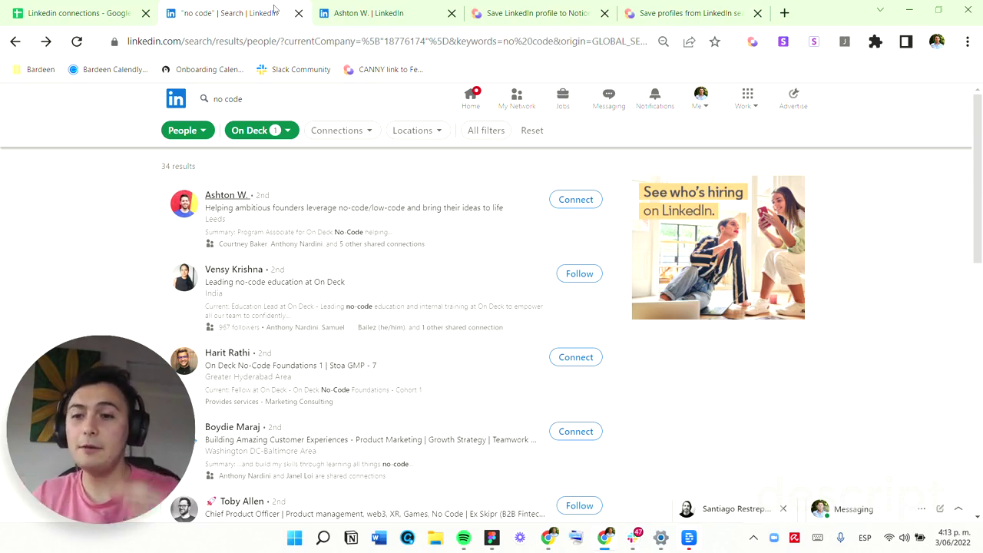
{"action": "left_click", "coordinate": [42, 10]}
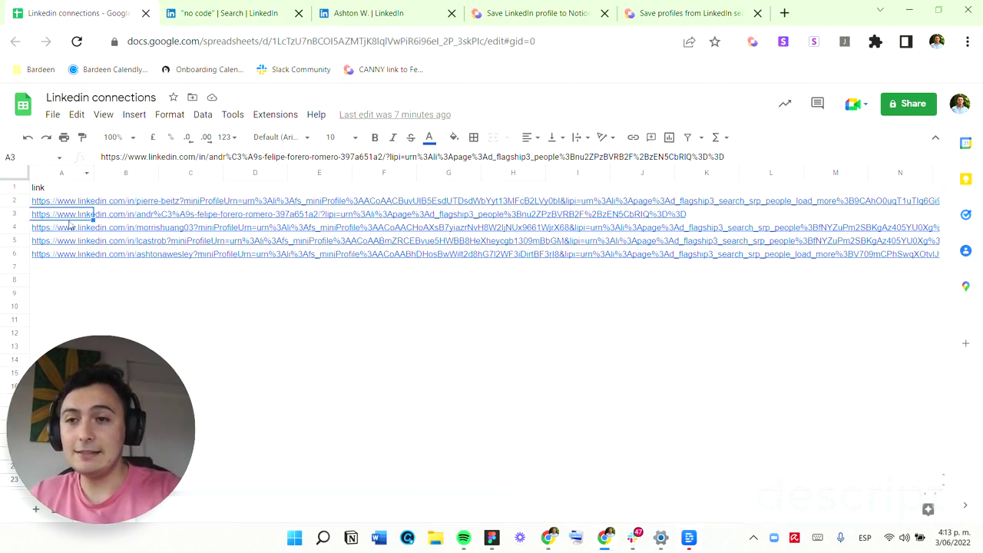
{"action": "left_click_drag", "start_coordinate": [55, 206], "coordinate": [67, 254]}
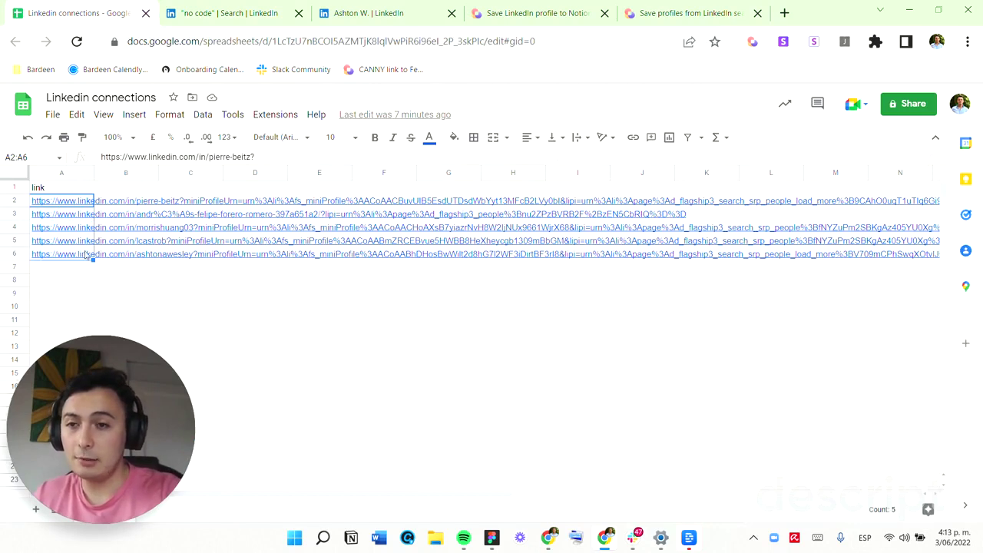
{"action": "left_click", "coordinate": [83, 254]}
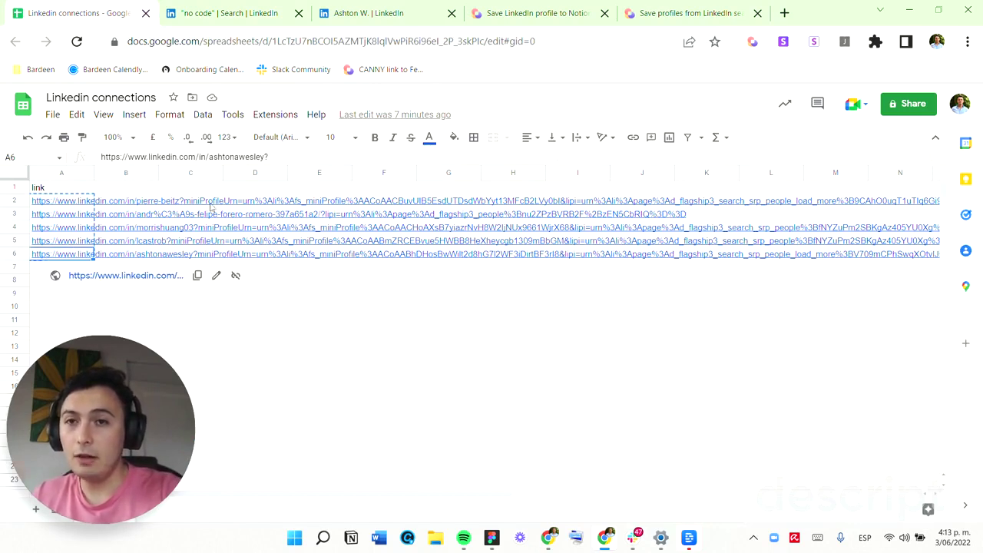
{"action": "left_click", "coordinate": [284, 345]}
{"action": "left_click", "coordinate": [156, 298]}
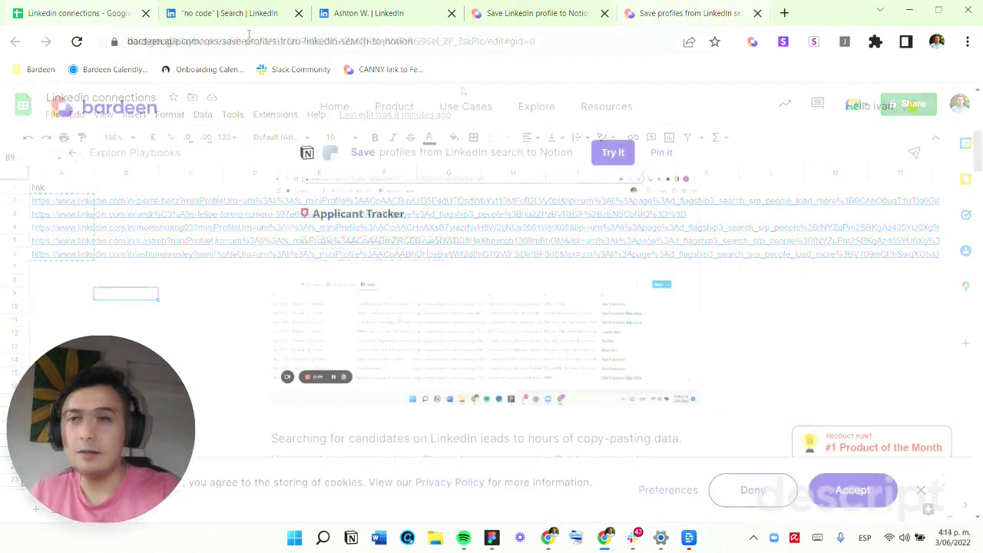
Step: Copy the LinkedIn profile links in cells A2:A6 of the Linkedin connections spreadsheet
{"action": "left_click", "coordinate": [76, 15]}
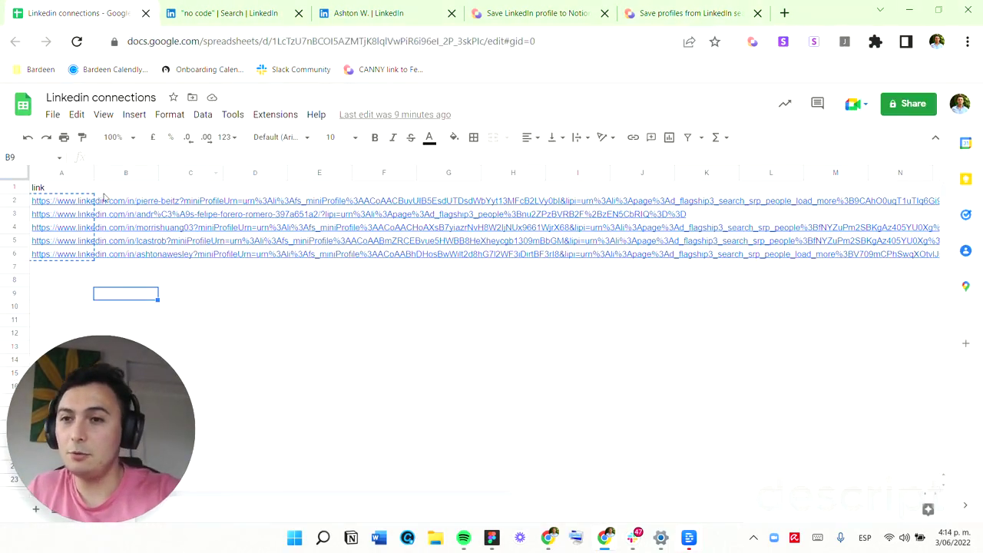
{"action": "left_click", "coordinate": [174, 282]}
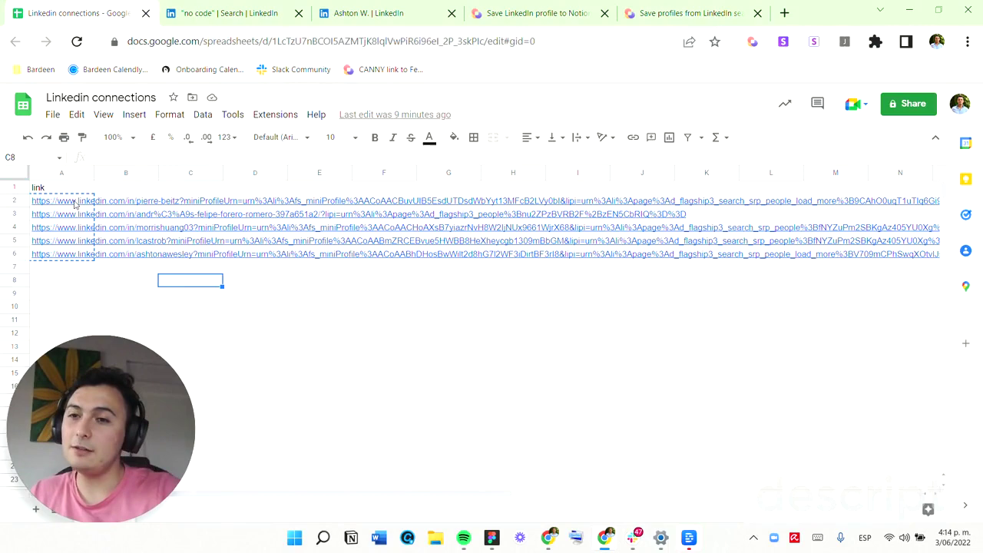
{"action": "left_click_drag", "start_coordinate": [75, 203], "coordinate": [76, 257]}
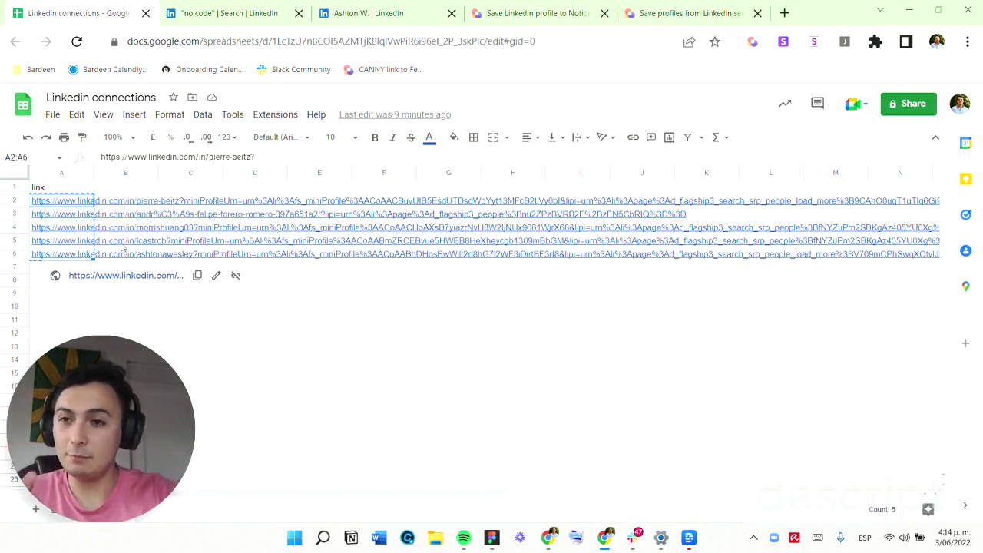
{"action": "key", "text": "ctrl+c"}
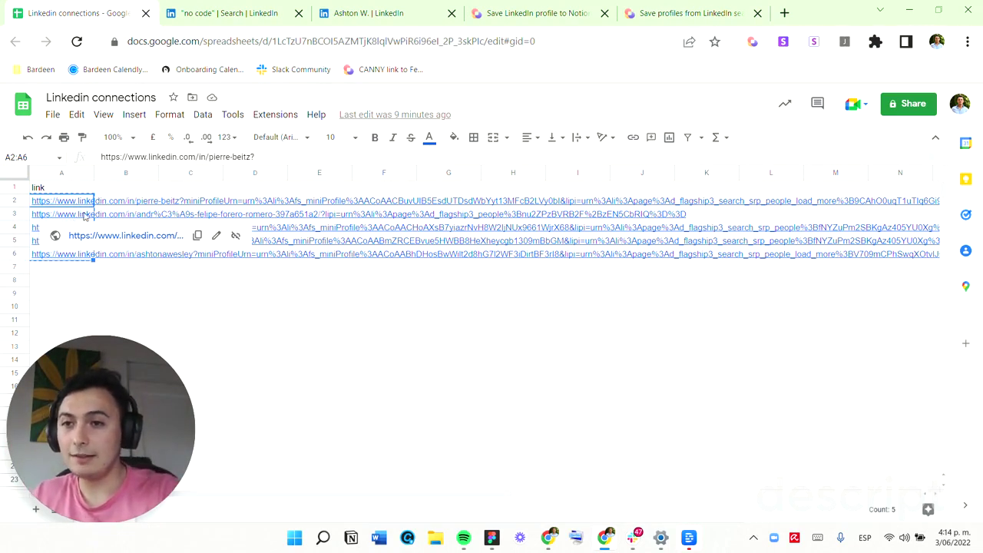
Step: Start Bardeen's "Connect with a list of LinkedIn links" playbook and supply the copied profile links as its text input
{"action": "left_click", "coordinate": [752, 42]}
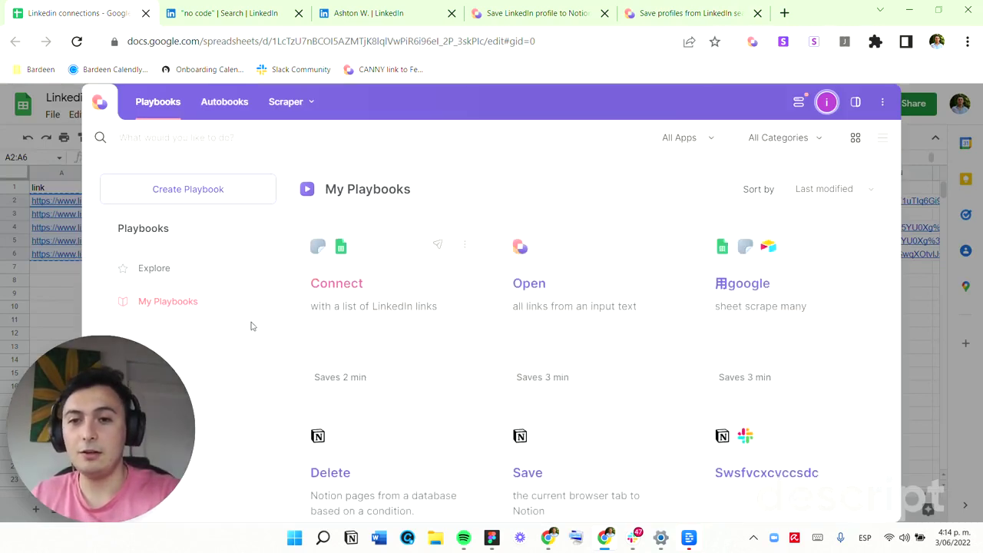
{"action": "left_click", "coordinate": [368, 275]}
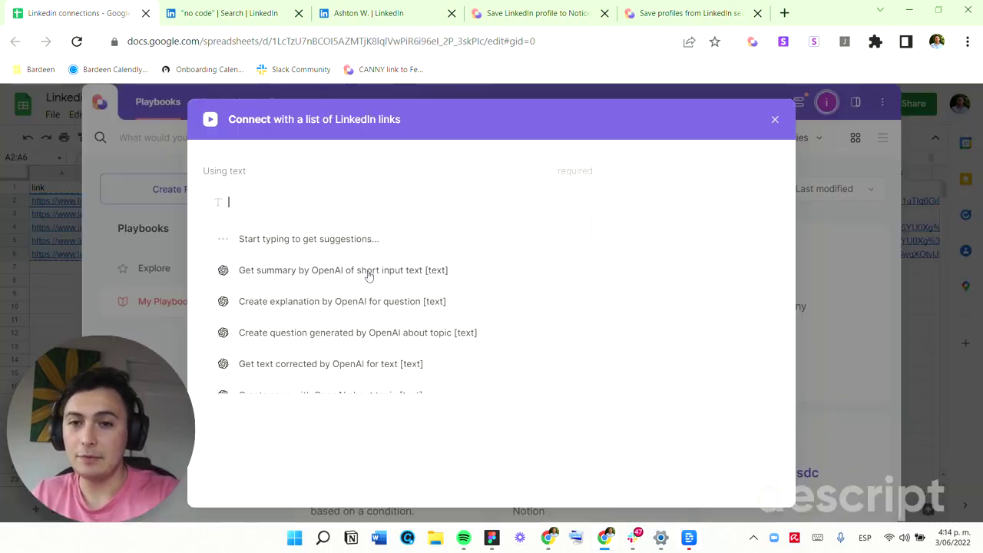
{"action": "left_click", "coordinate": [302, 190]}
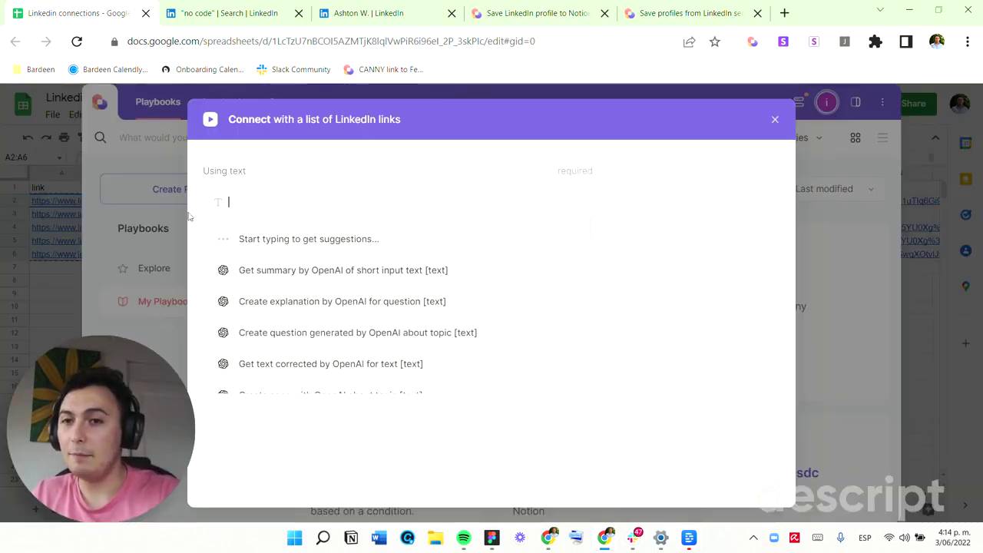
{"action": "left_click", "coordinate": [270, 204]}
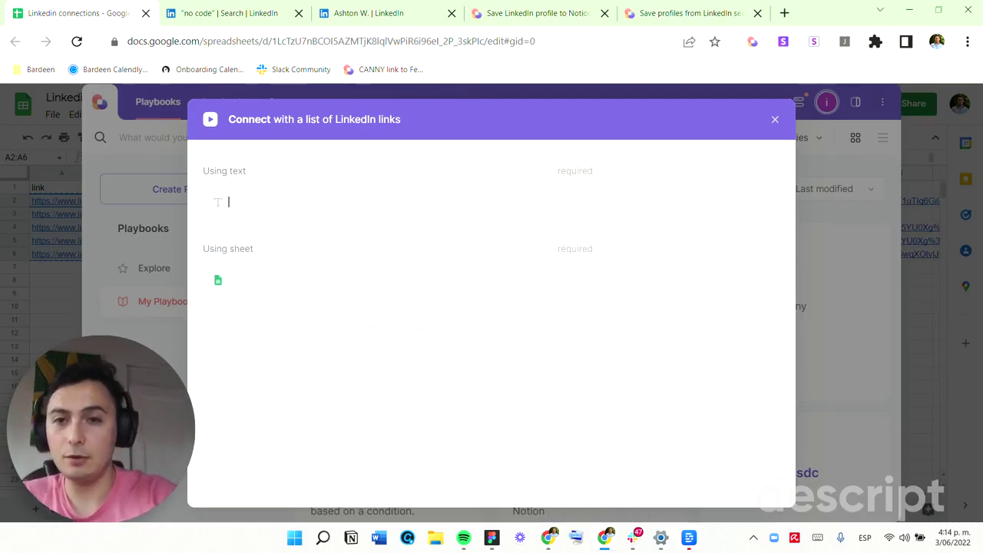
{"action": "left_click", "coordinate": [228, 201]}
{"action": "key", "text": "ctrl+v"}
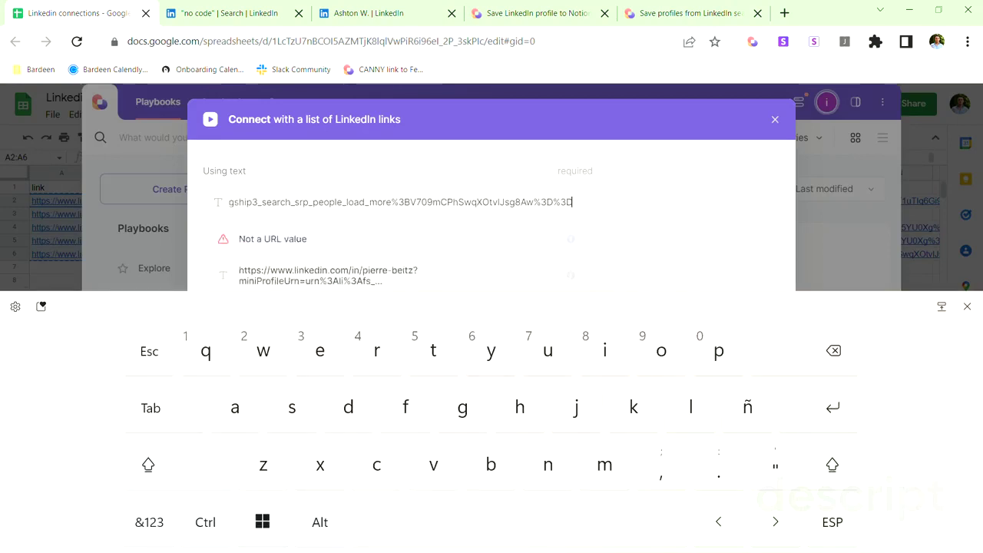
{"action": "left_click", "coordinate": [311, 281]}
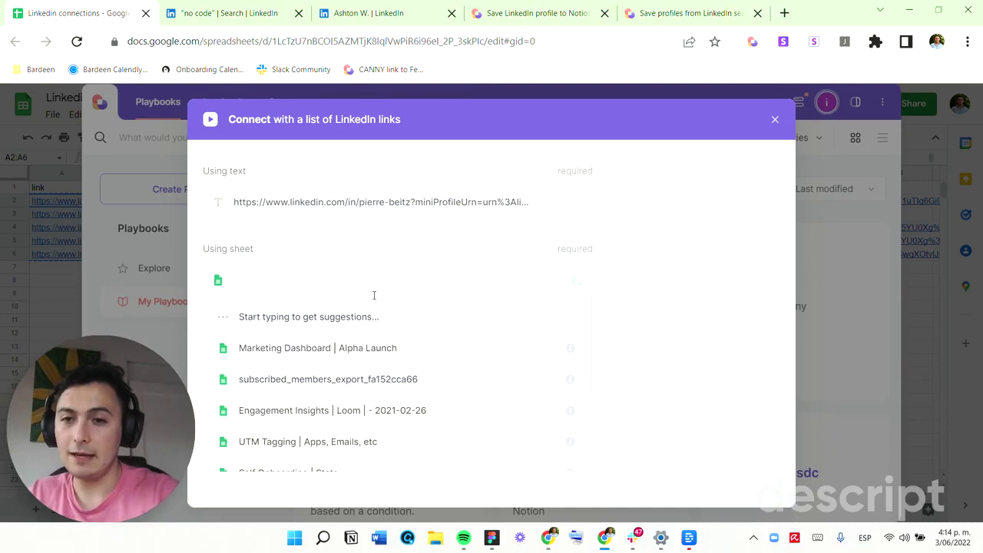
Step: Set the playbook's output to a new Google Sheet named "Connections" and run the playbook
{"action": "scroll", "coordinate": [401, 407], "scroll_direction": "down", "scroll_amount": 3}
{"action": "left_click", "coordinate": [395, 378]}
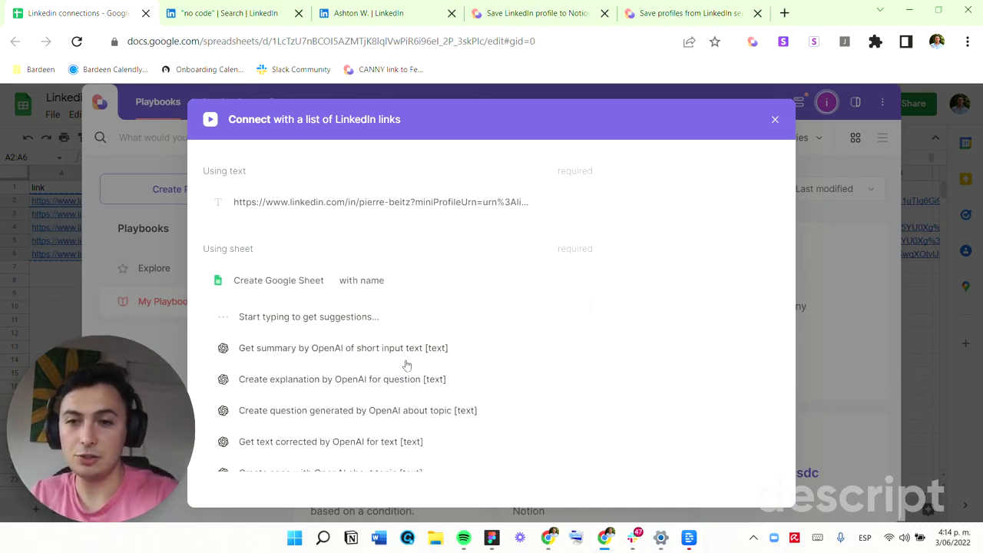
{"action": "left_click", "coordinate": [427, 266]}
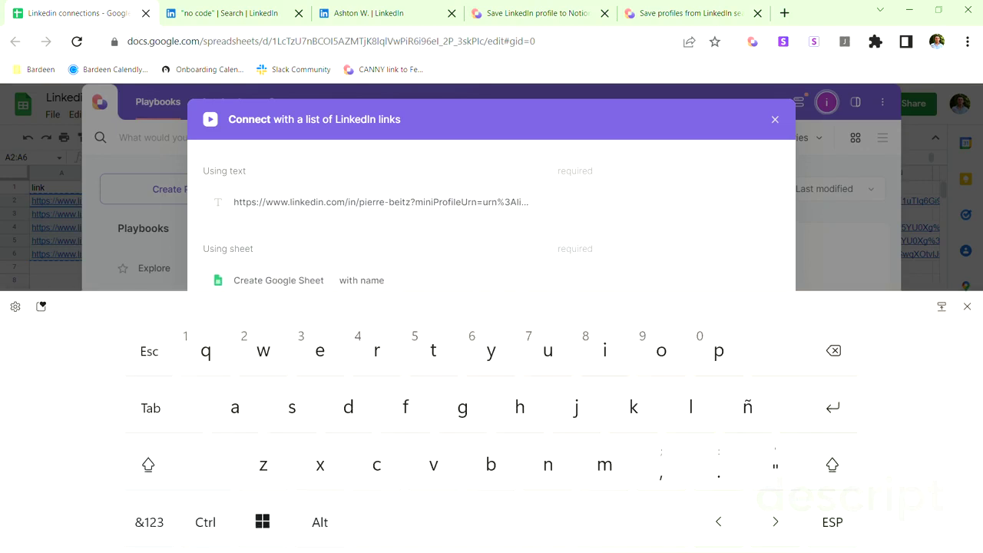
{"action": "type", "text": "Conn"}
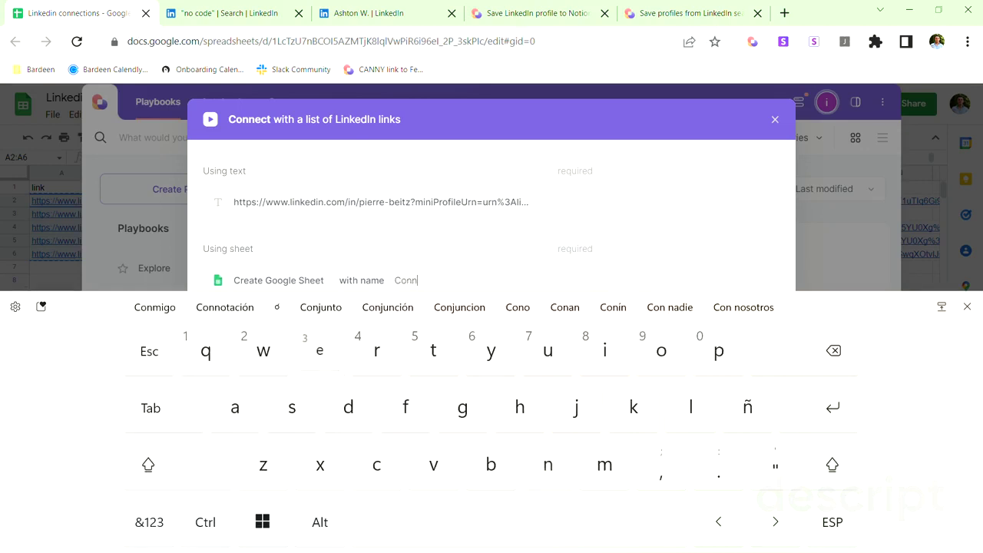
{"action": "type", "text": "ections"}
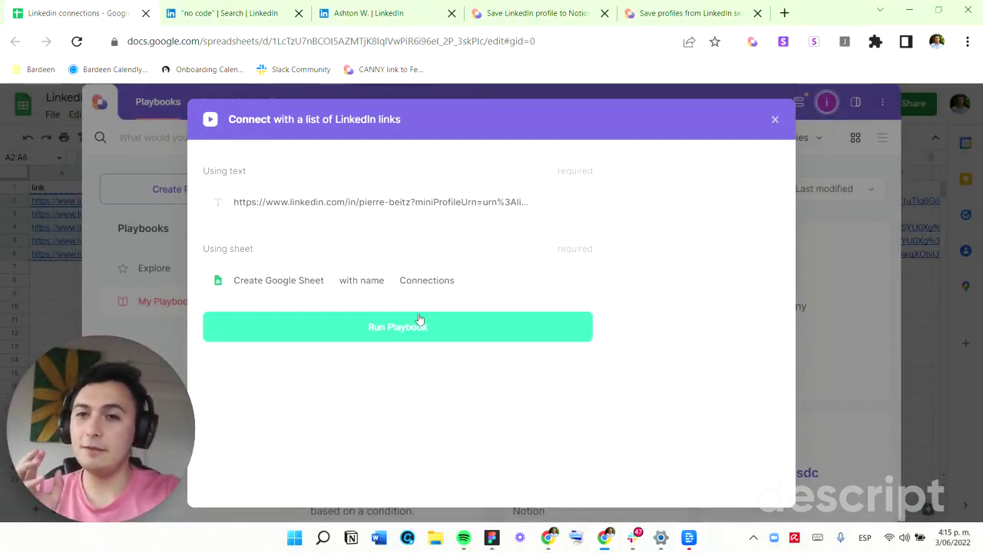
{"action": "left_click", "coordinate": [419, 323]}
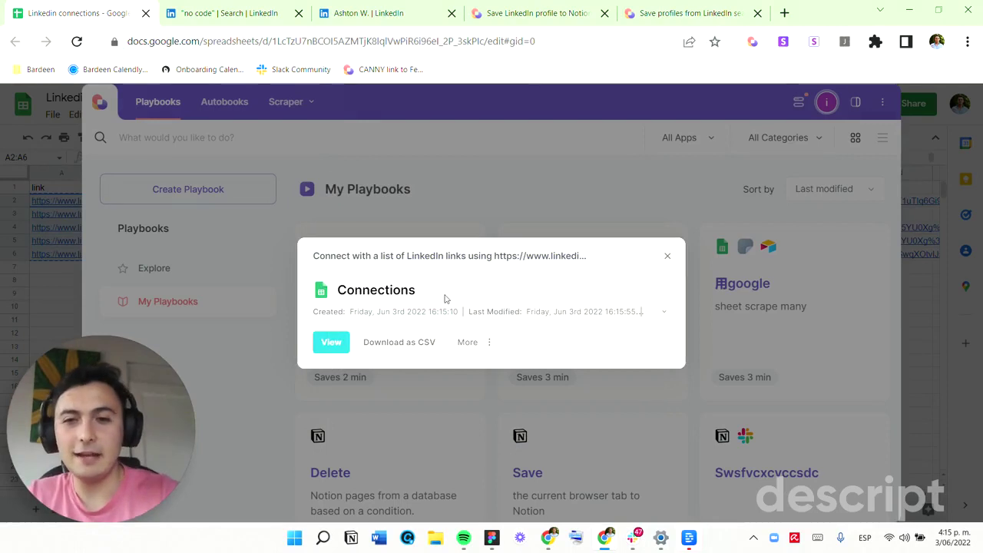
Step: Open the generated Connections sheet and check its url, name, title and company columns
{"action": "left_click", "coordinate": [331, 341]}
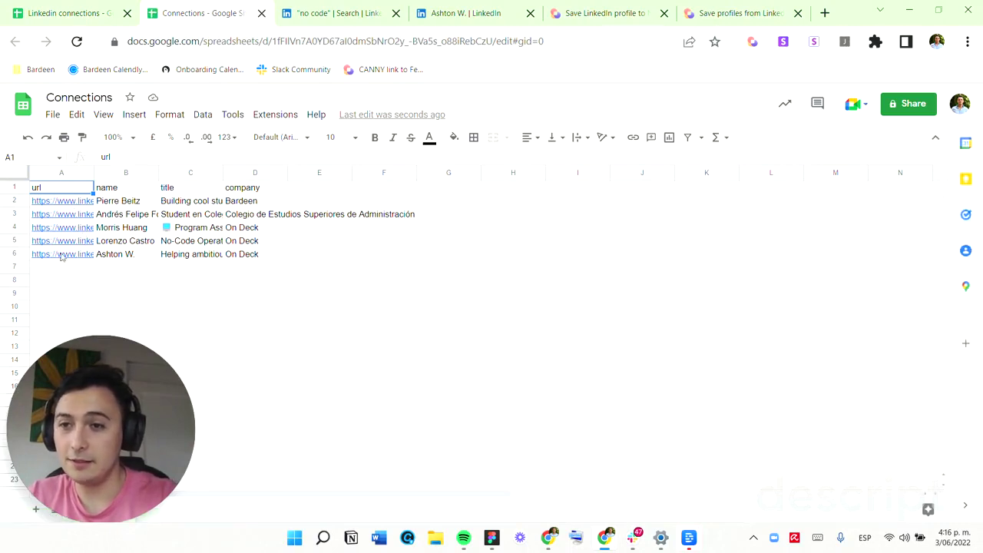
{"action": "left_click_drag", "start_coordinate": [72, 210], "coordinate": [82, 254]}
{"action": "left_click", "coordinate": [254, 242]}
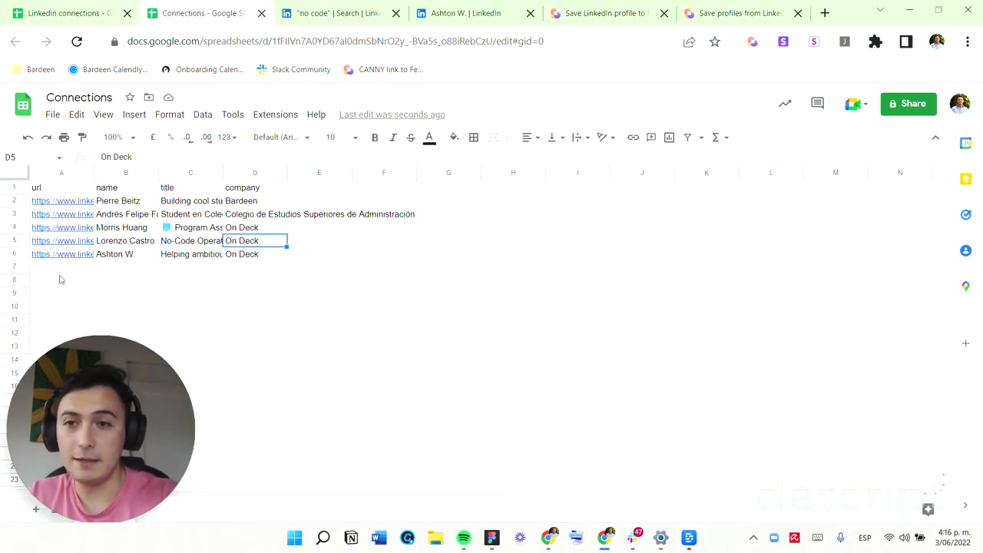
{"action": "left_click", "coordinate": [131, 228]}
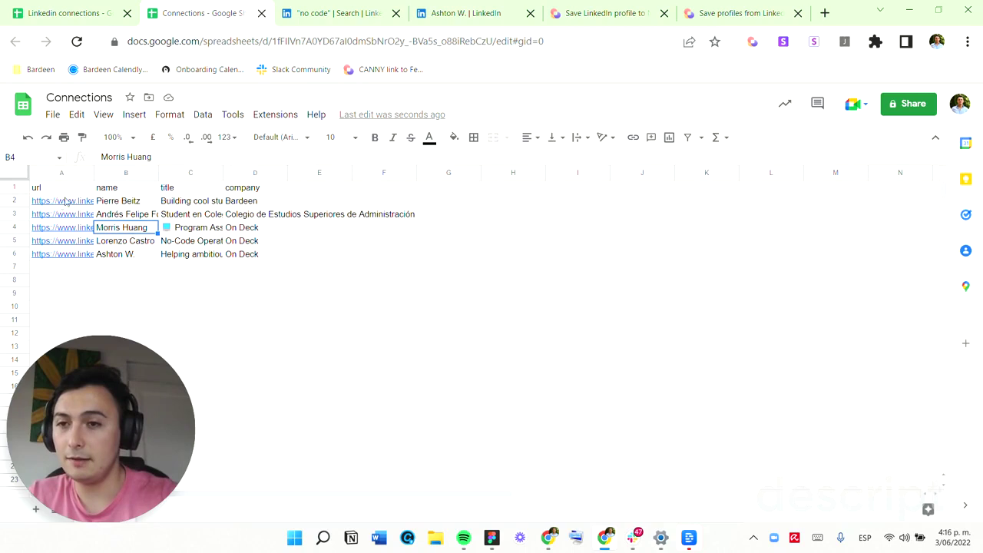
{"action": "left_click", "coordinate": [198, 216]}
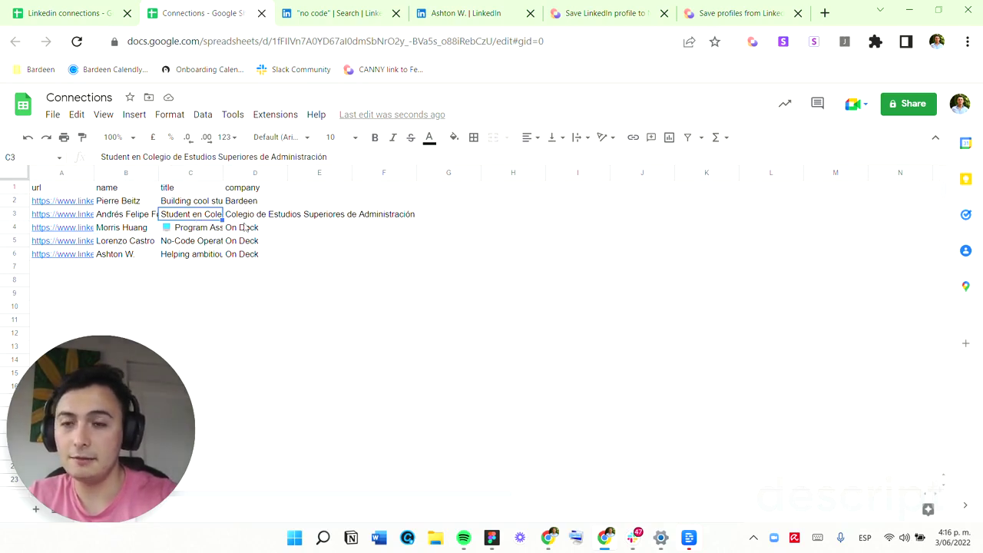
Step: Open the LinkedIn profile linked in cell A5, check its invitation status, and return to the Connections sheet
{"action": "left_click", "coordinate": [62, 241]}
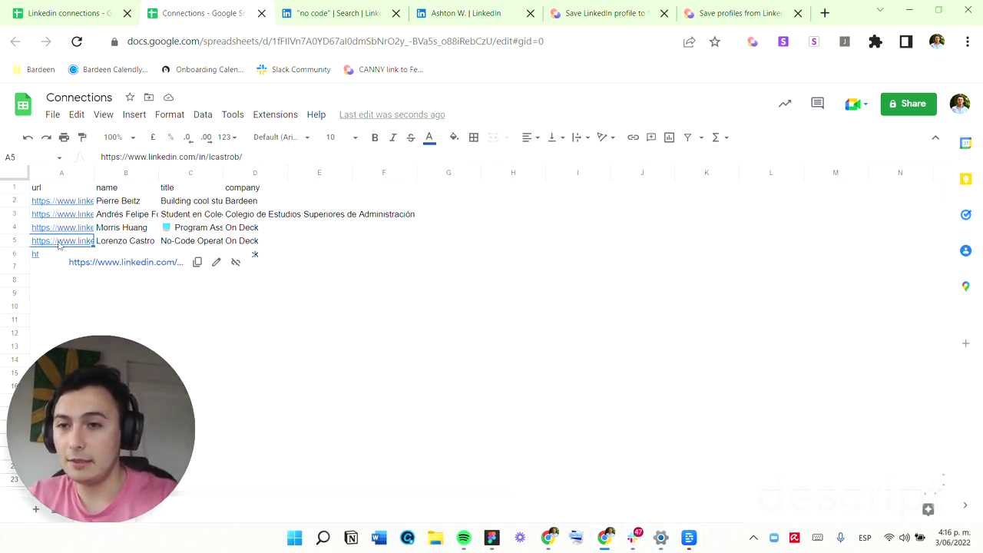
{"action": "left_click", "coordinate": [122, 262]}
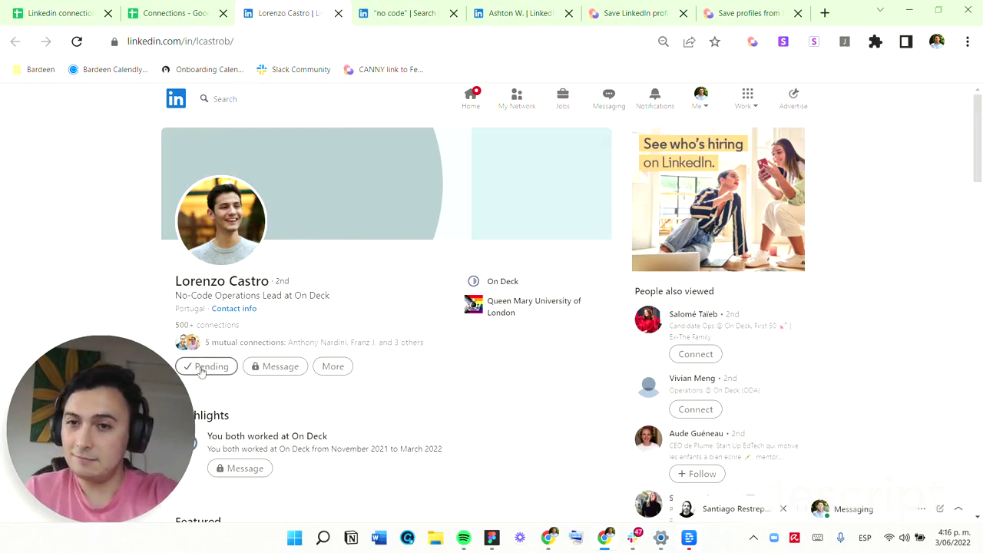
{"action": "left_click", "coordinate": [167, 8]}
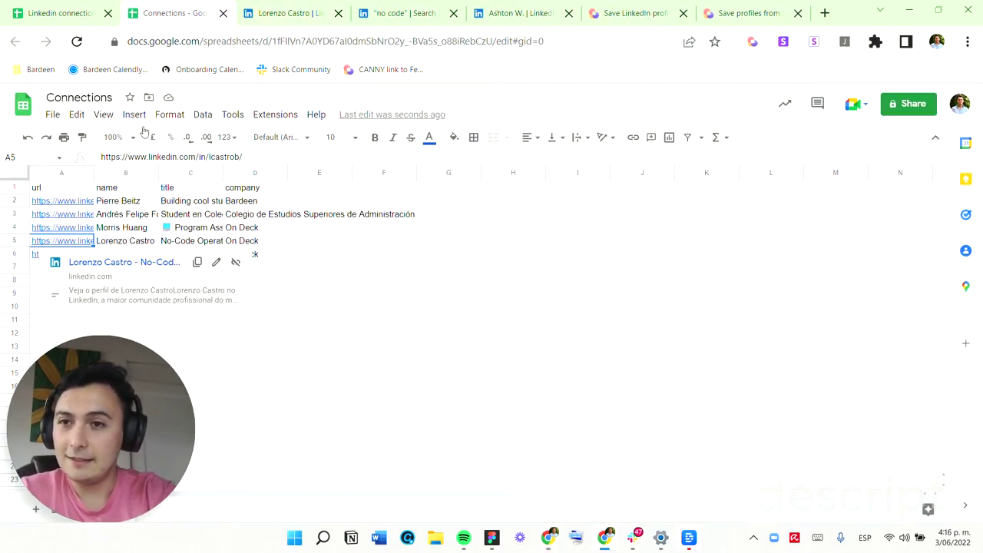
{"action": "left_click", "coordinate": [108, 253]}
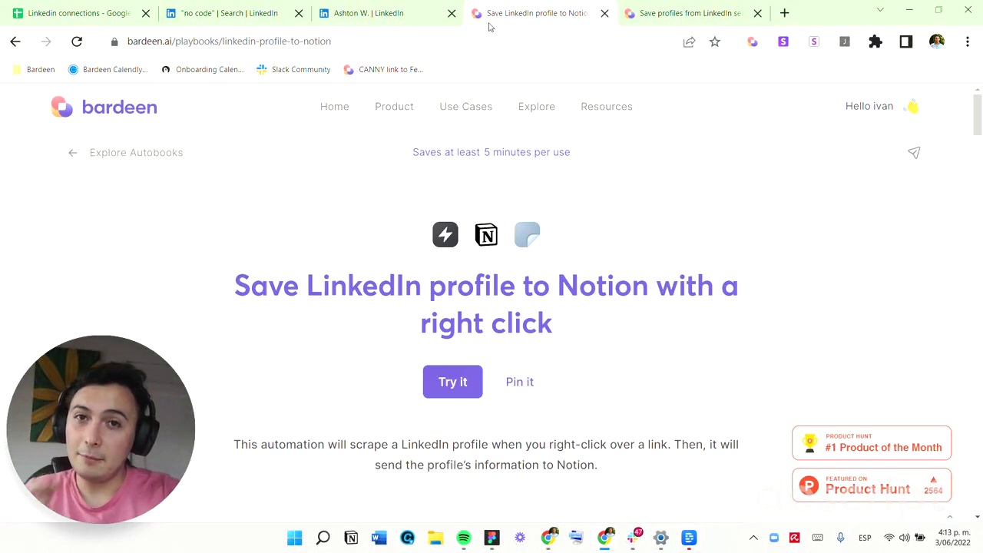
Step: Look over the demo video and description on the "Save LinkedIn profile to Notion with a right click" page
{"action": "scroll", "coordinate": [468, 261], "scroll_direction": "down", "scroll_amount": 5}
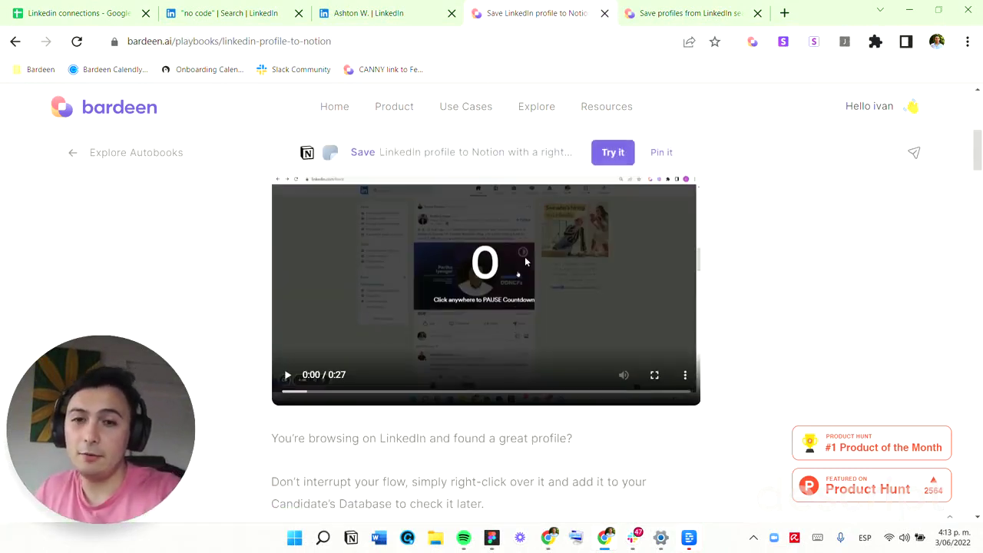
{"action": "scroll", "coordinate": [631, 214], "scroll_direction": "up", "scroll_amount": 1}
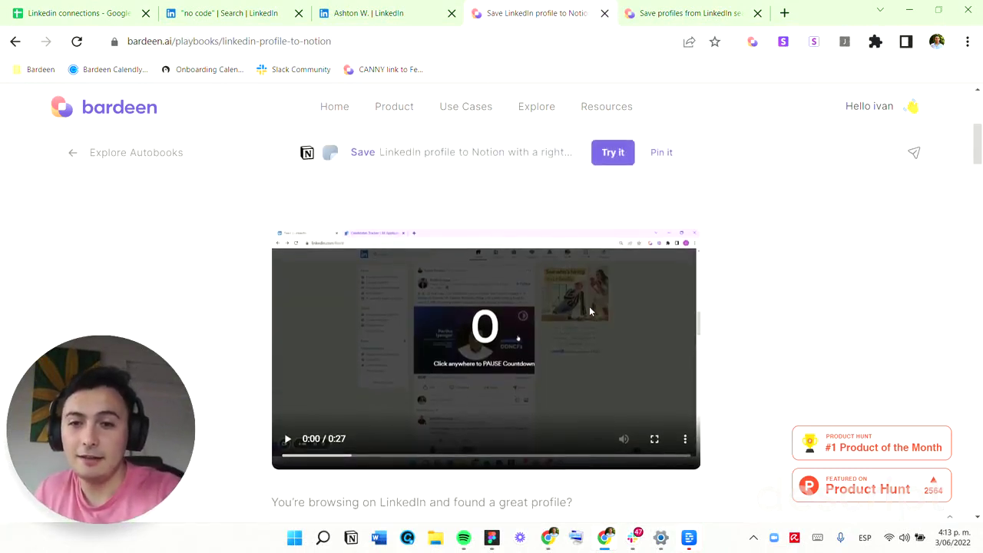
Step: Watch the right-click playbook's demo video in full screen, skipping ahead to the saved profiles in Notion, and exit full screen
{"action": "left_click", "coordinate": [654, 439]}
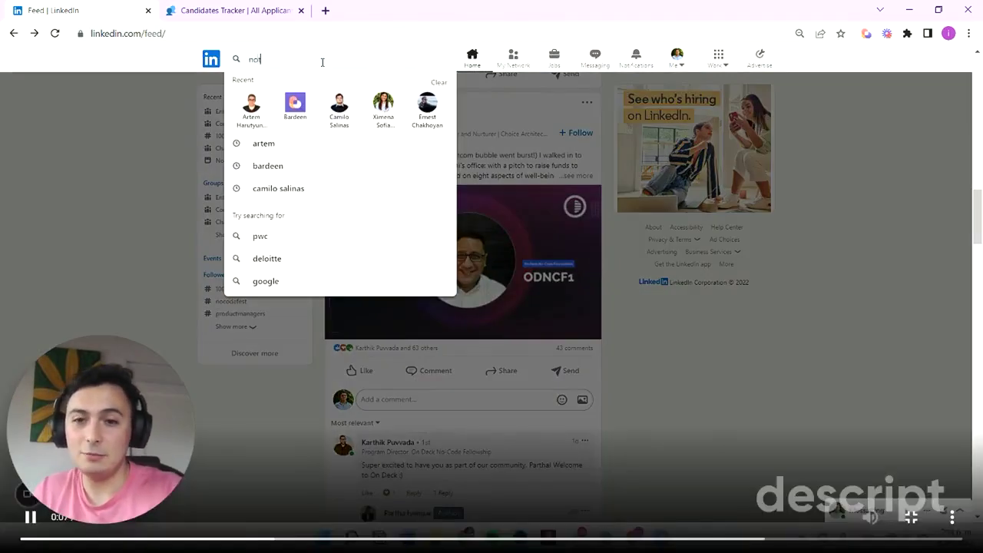
{"action": "left_click", "coordinate": [725, 547]}
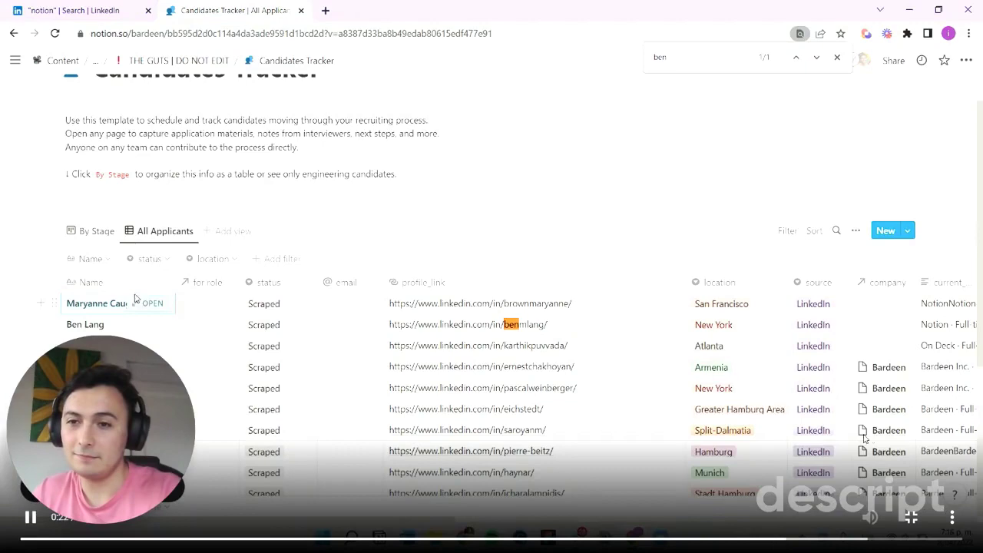
{"action": "left_click", "coordinate": [913, 517]}
Step: Look over the "Save profiles from LinkedIn search to Notion" playbook page and play its demo video in full screen
{"action": "left_click", "coordinate": [669, 16]}
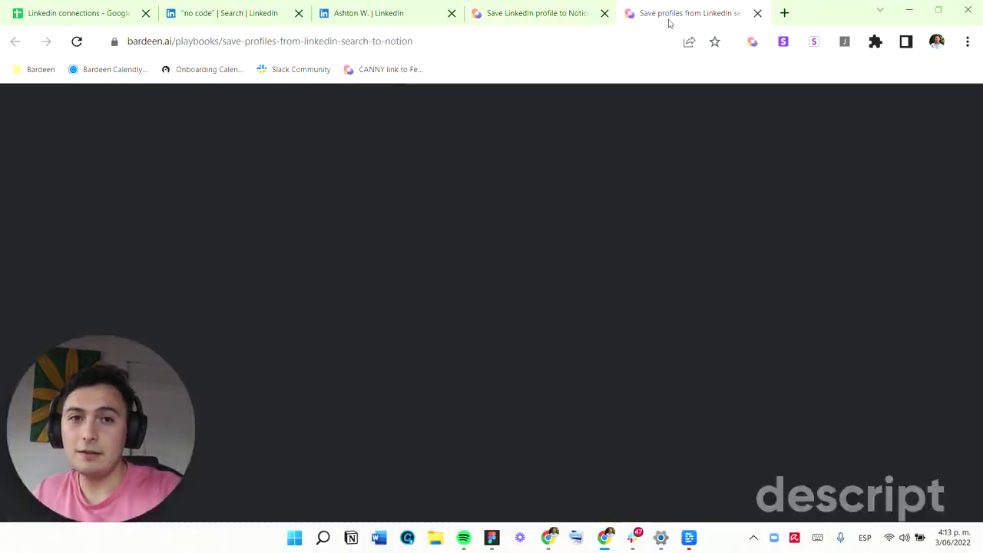
{"action": "scroll", "coordinate": [562, 239], "scroll_direction": "down", "scroll_amount": 5}
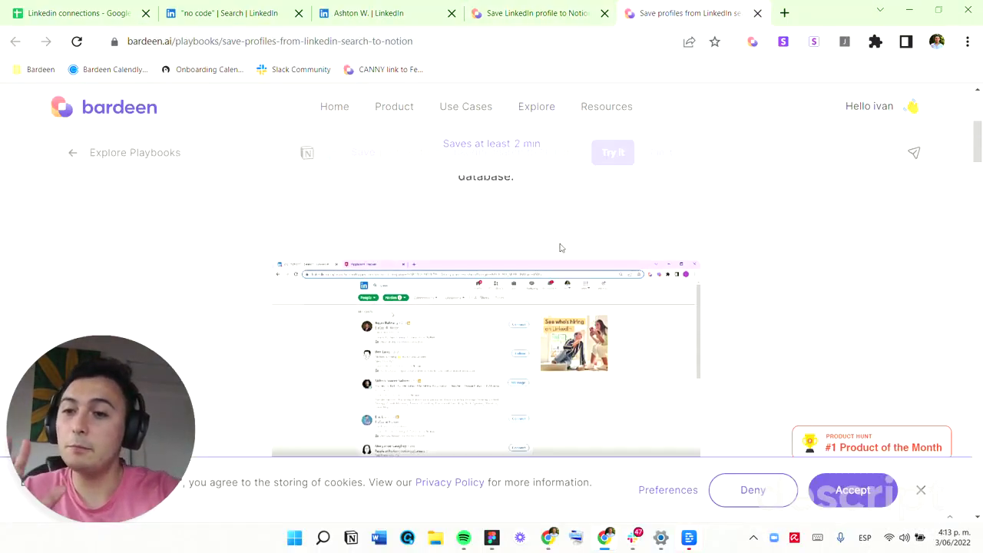
{"action": "scroll", "coordinate": [601, 244], "scroll_direction": "up", "scroll_amount": 4}
{"action": "scroll", "coordinate": [647, 222], "scroll_direction": "down", "scroll_amount": 5}
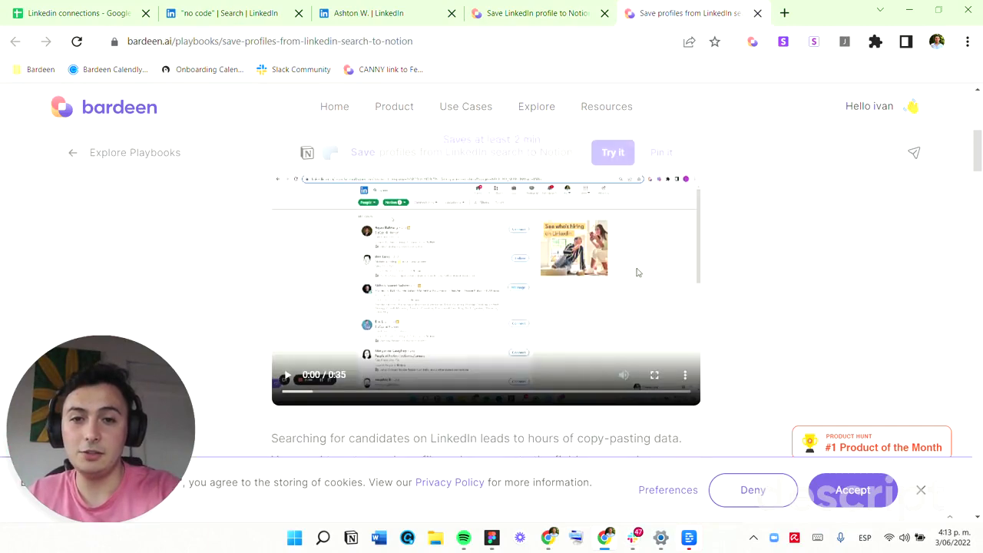
{"action": "left_click", "coordinate": [656, 377]}
{"action": "key", "text": "space"}
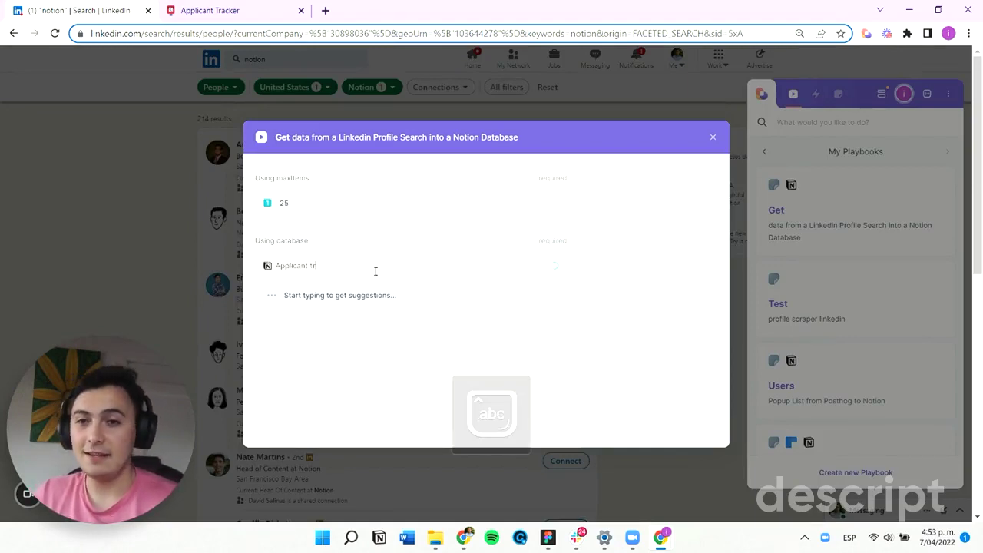
{"action": "type", "text": "ack"}
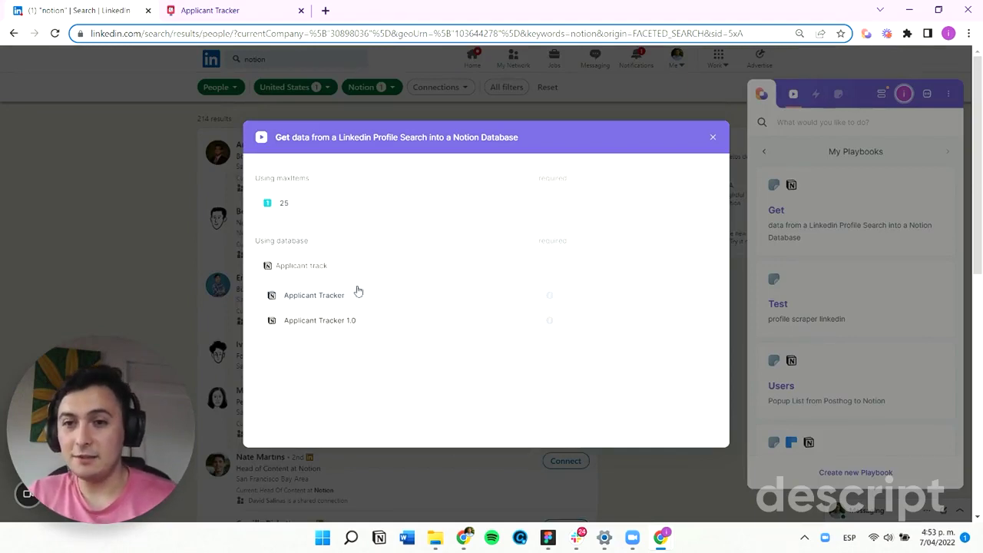
{"action": "left_click", "coordinate": [346, 294]}
{"action": "scroll", "coordinate": [346, 292], "scroll_direction": "down", "scroll_amount": 10}
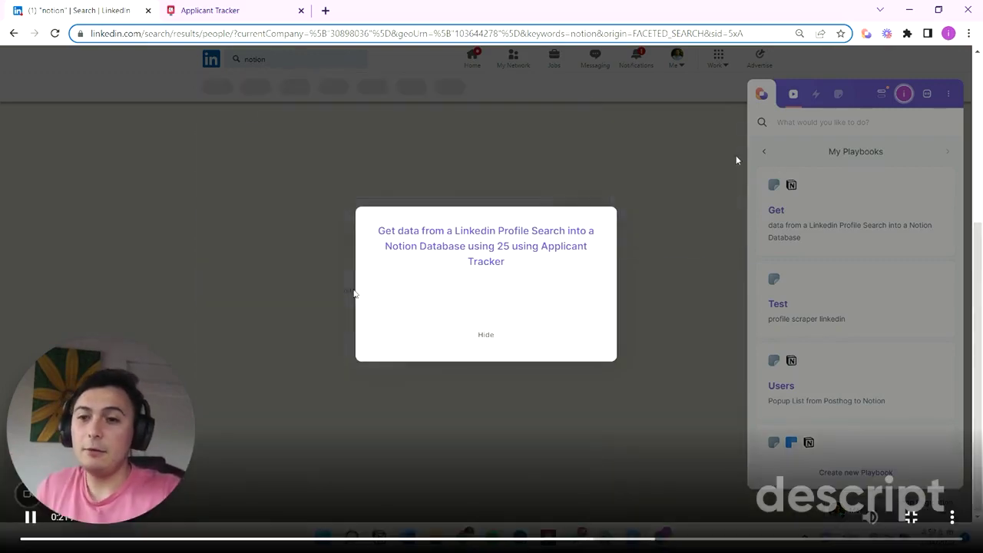